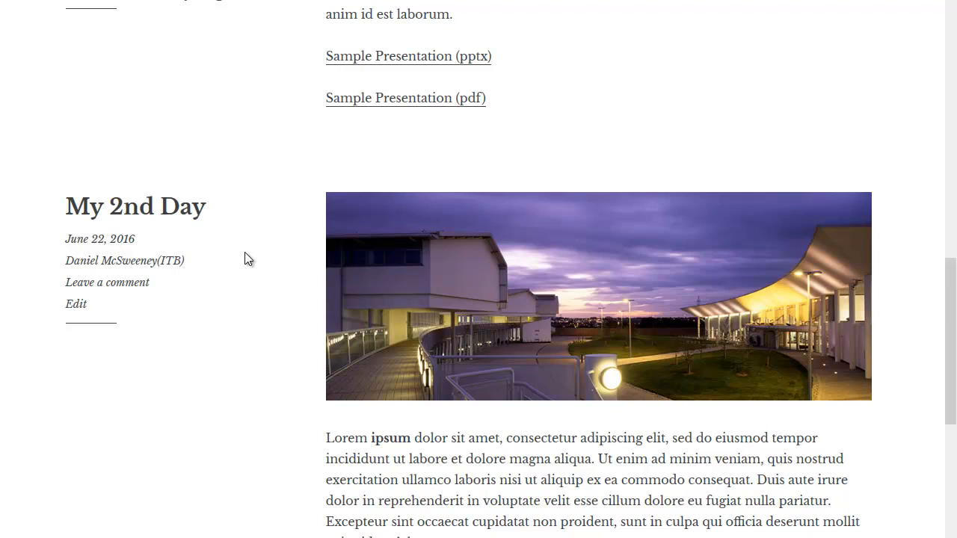
Open the list of published pages in the blog's site management.
scroll(247, 257, down, 7)
scroll(245, 258, up, 15)
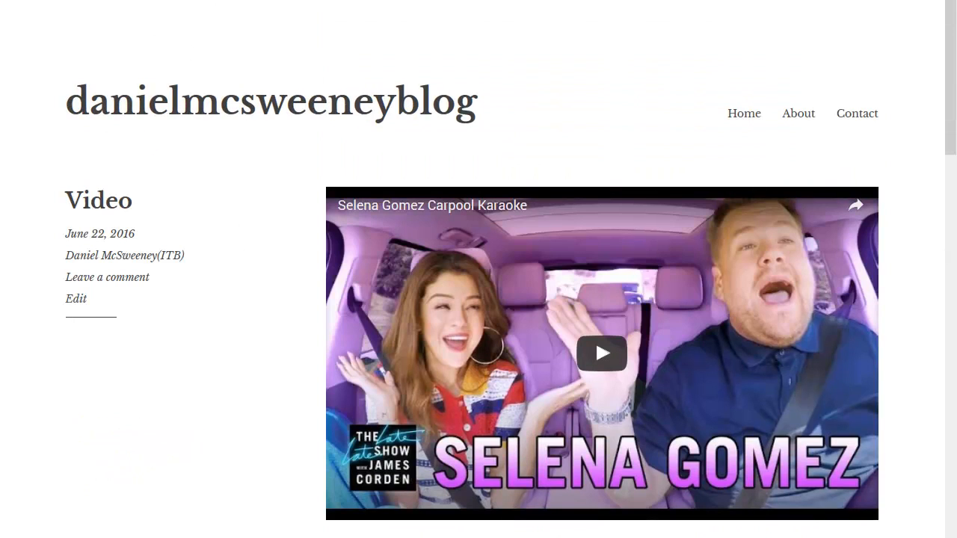
click(59, 15)
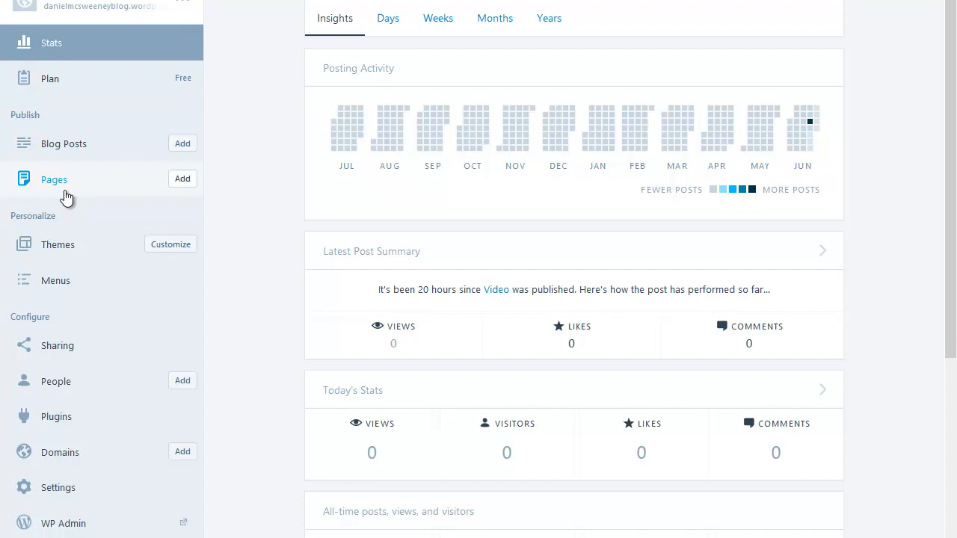
click(71, 189)
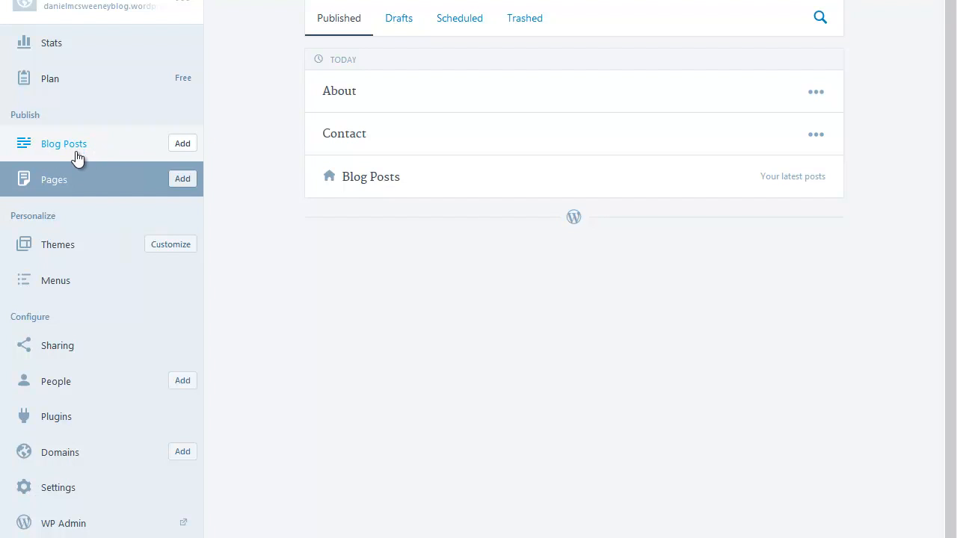
Add a new page titled "Conference Workshops and Presentations" with a Lorem ipsum paragraph as its body.
click(184, 180)
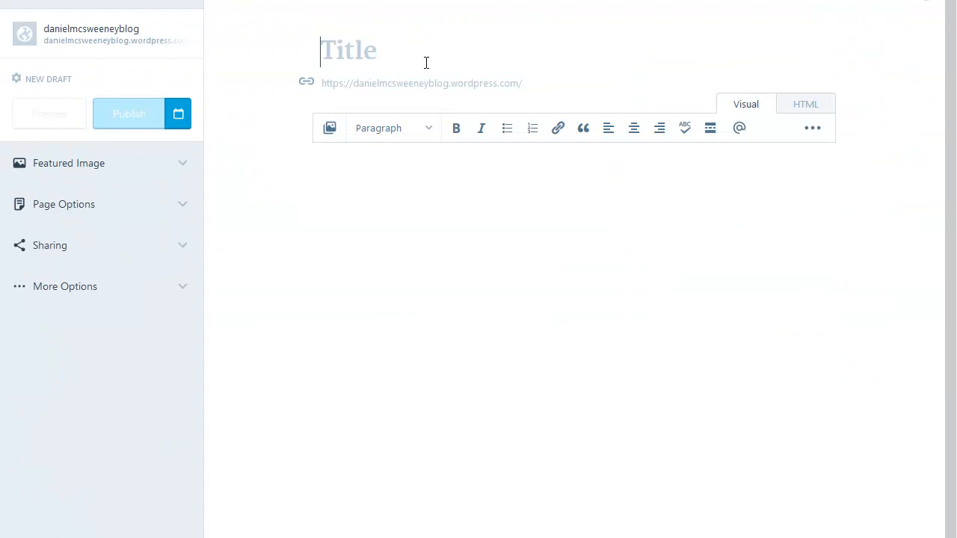
text(Conference Workshops and Presentations)
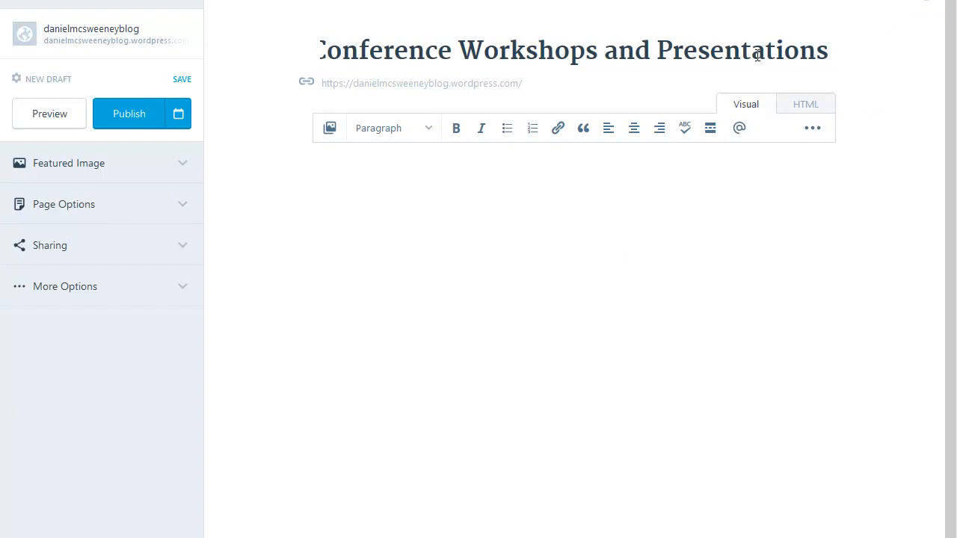
click(418, 179)
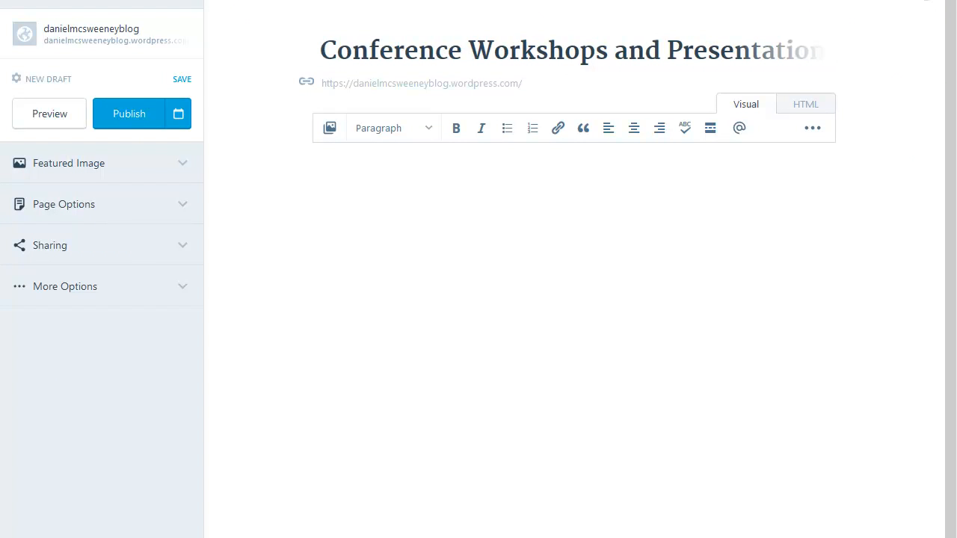
click(352, 185)
text(Lorem ipsum dolor sit amet, consectetur adipiscing elit, sed do eiusmod tempor incididunt ut labore et dolore magna aliqua. Ut enim ad minim veniam, quis nostrud exercitation ullamco laboris nisi ut aliquip ex ea commodo consequat. Duis aute irure dolor in reprehenderit in voluptate velit esse cillum dolore eu fugiat nulla pariatur. Excepteur sint occaecat cupidatat non proident, sunt in culpa qui officia deserunt mollit anim id est laborum.)
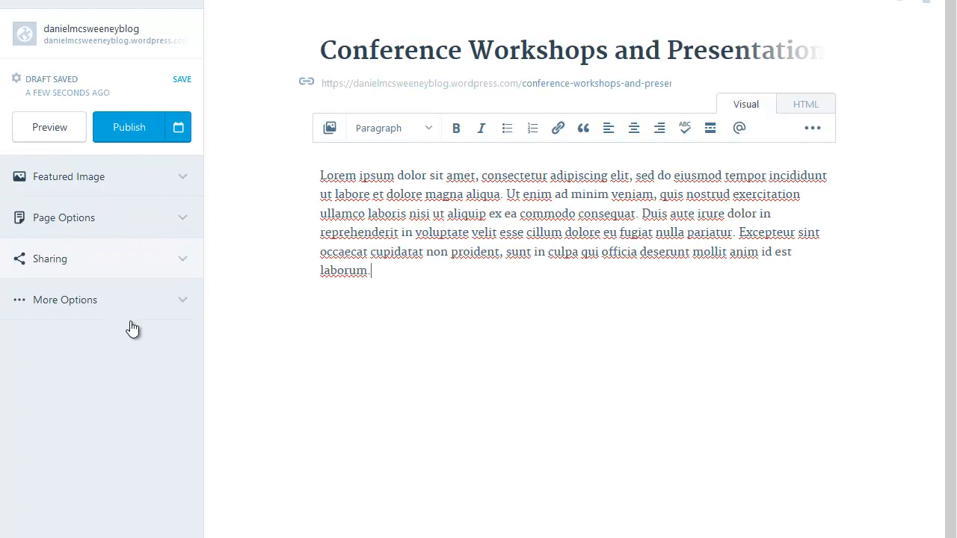
Examine the page's featured image and sharing settings and the additional options for slug, excerpt and location.
click(181, 184)
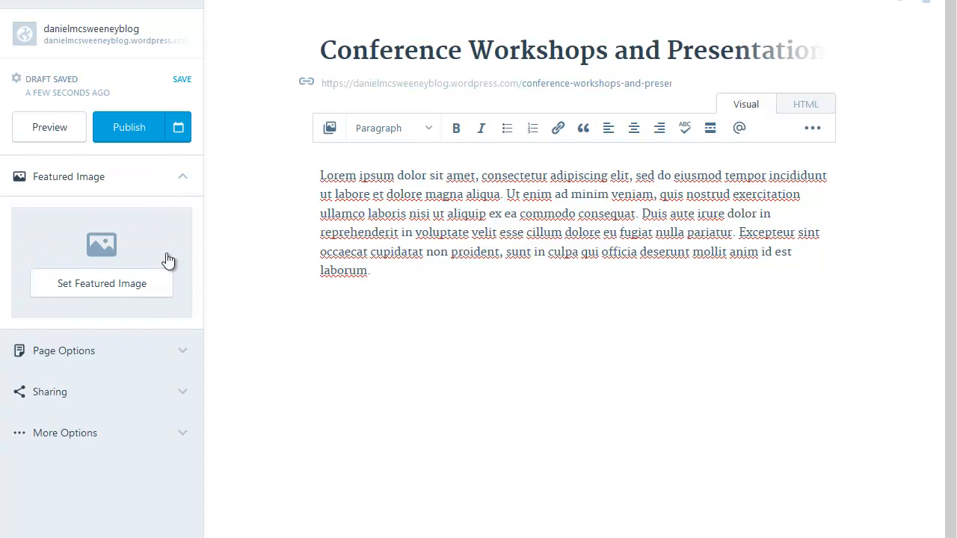
click(182, 183)
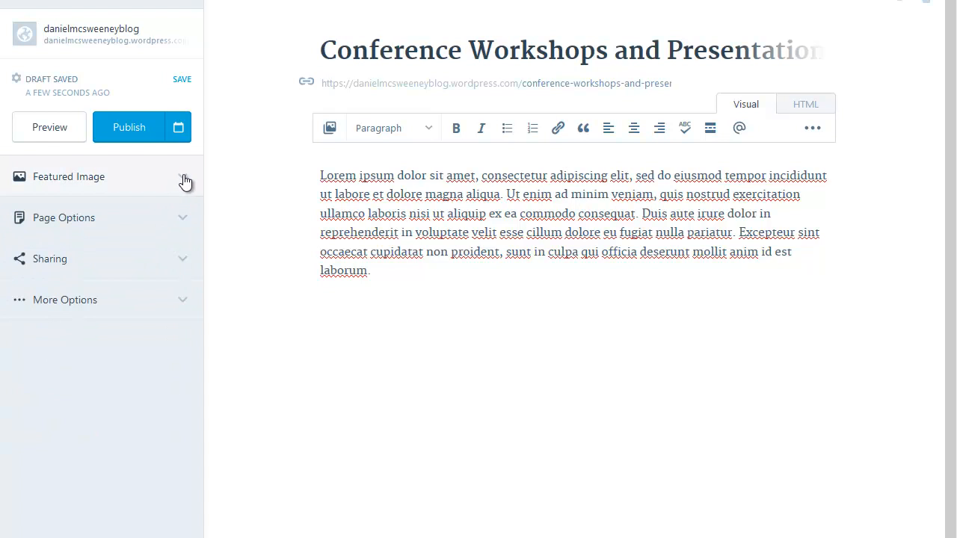
click(184, 267)
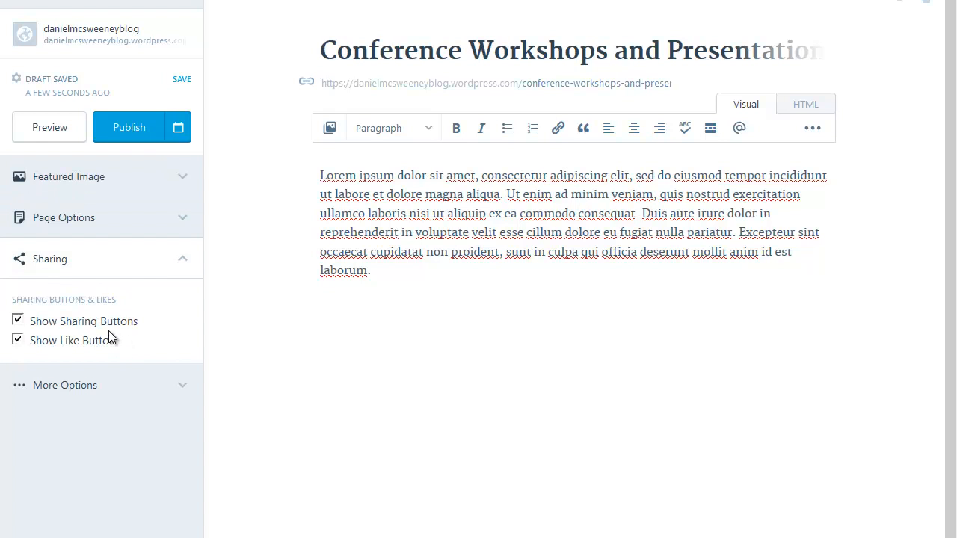
click(183, 261)
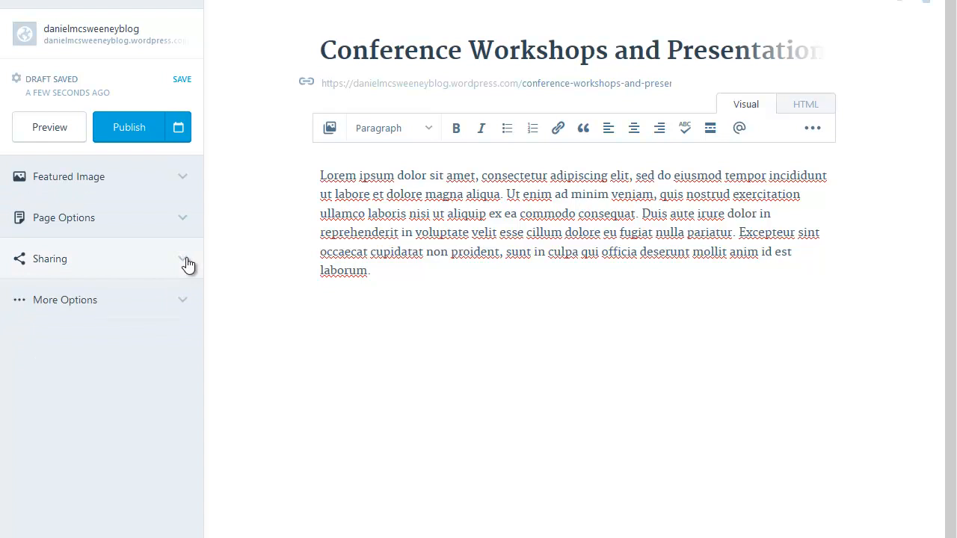
click(183, 303)
drag(190, 388, 190, 523)
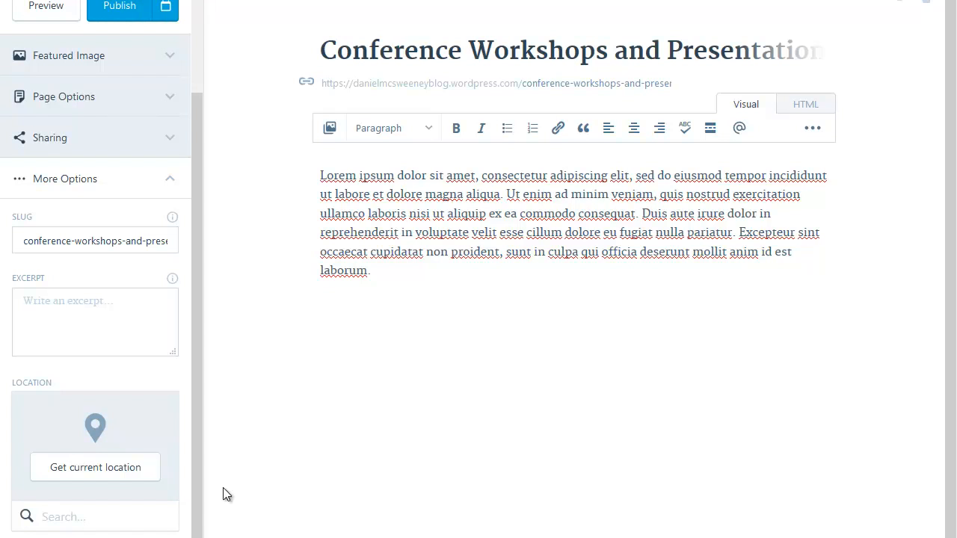
drag(202, 521, 201, 397)
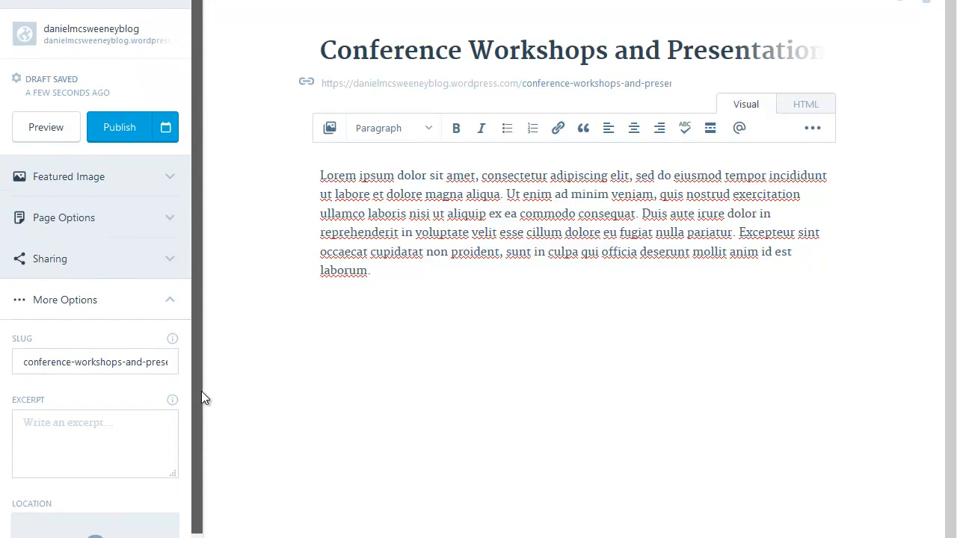
click(71, 264)
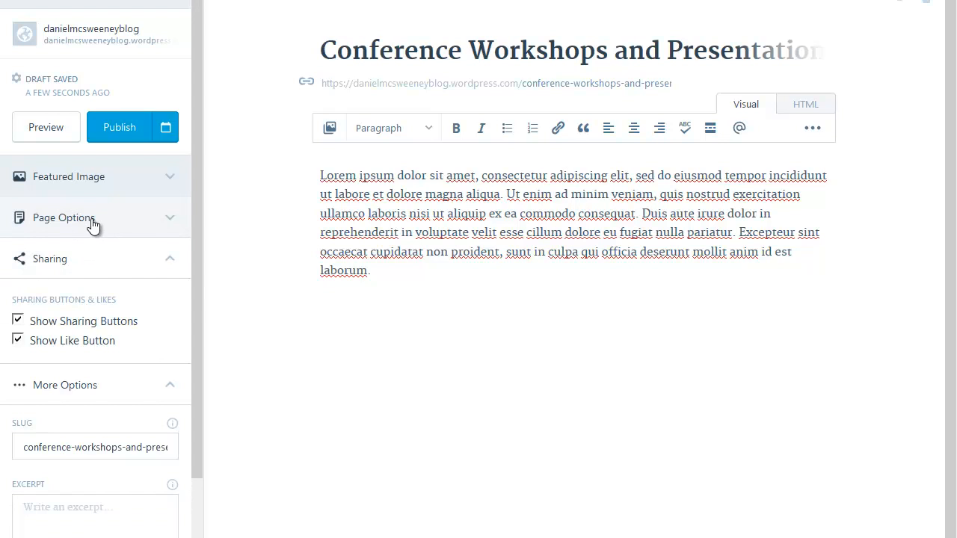
Try About and Contact as the parent page, and switch back to a top level page.
click(92, 228)
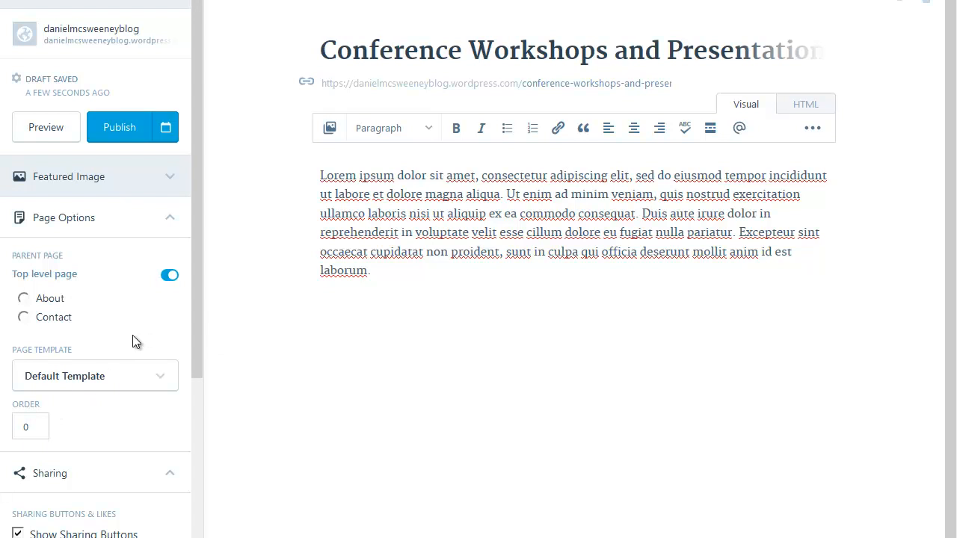
drag(33, 428, 14, 429)
click(170, 277)
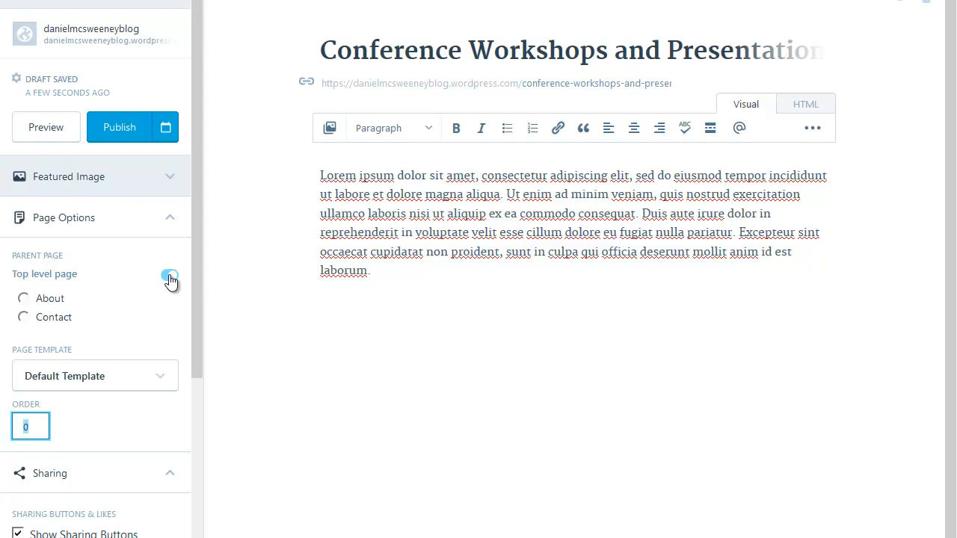
click(23, 299)
click(23, 320)
click(24, 300)
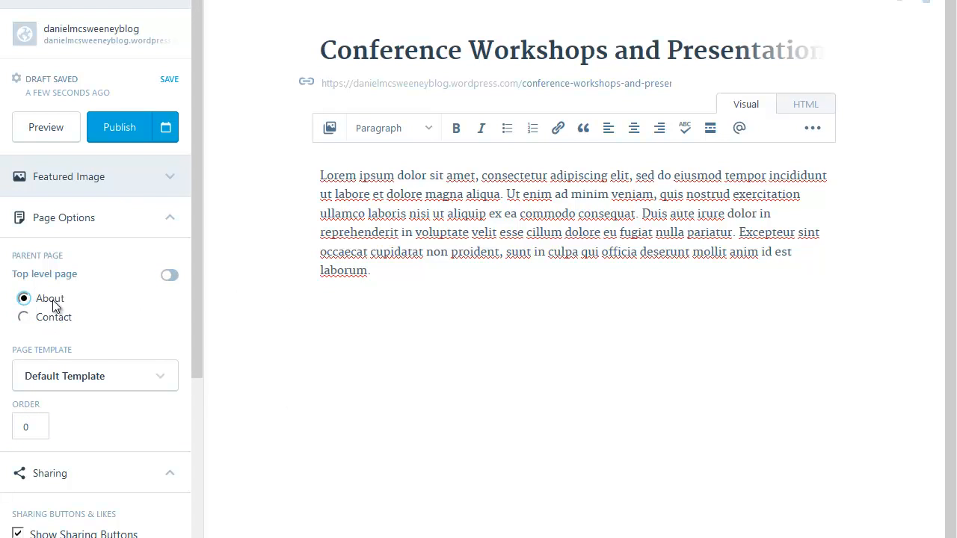
click(26, 318)
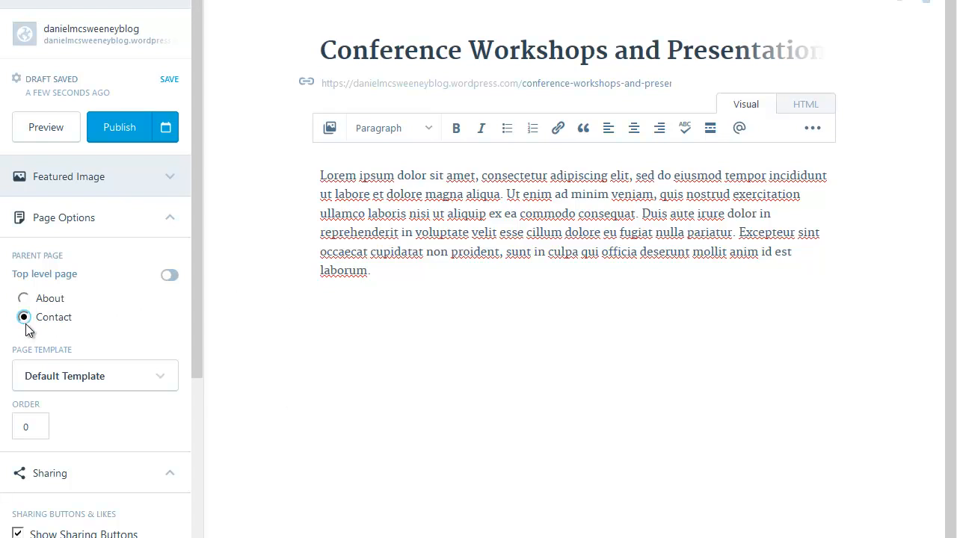
click(169, 277)
Examine the available page templates and keep Default Template for the page.
click(160, 386)
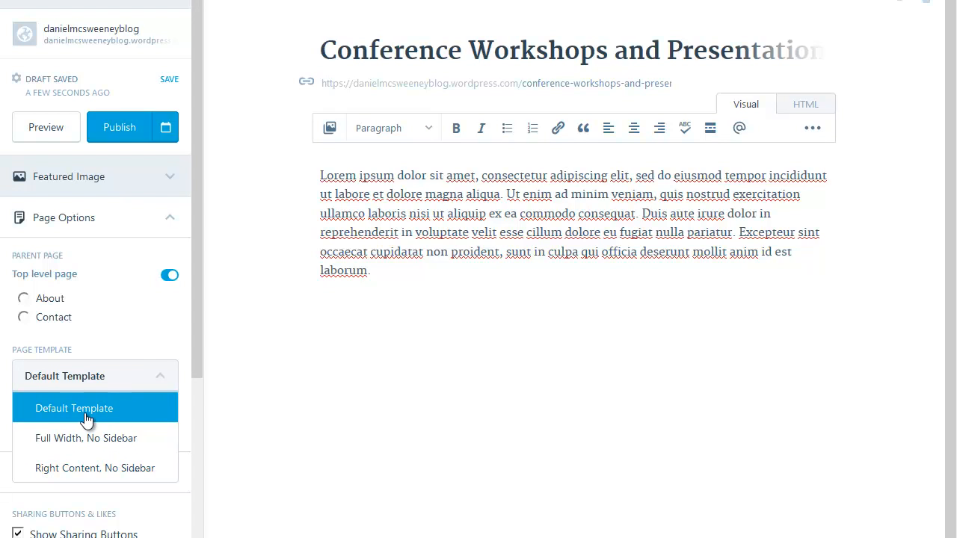
click(96, 470)
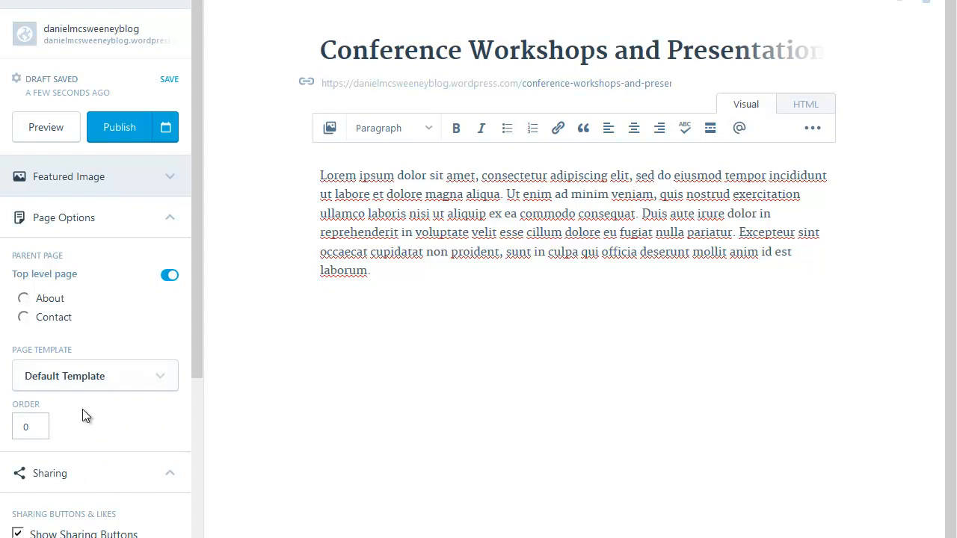
click(102, 386)
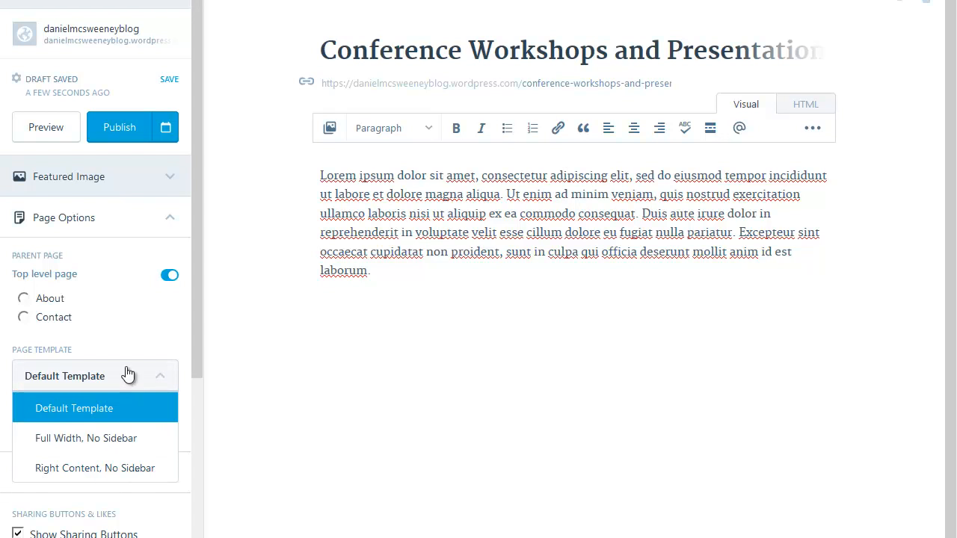
click(90, 407)
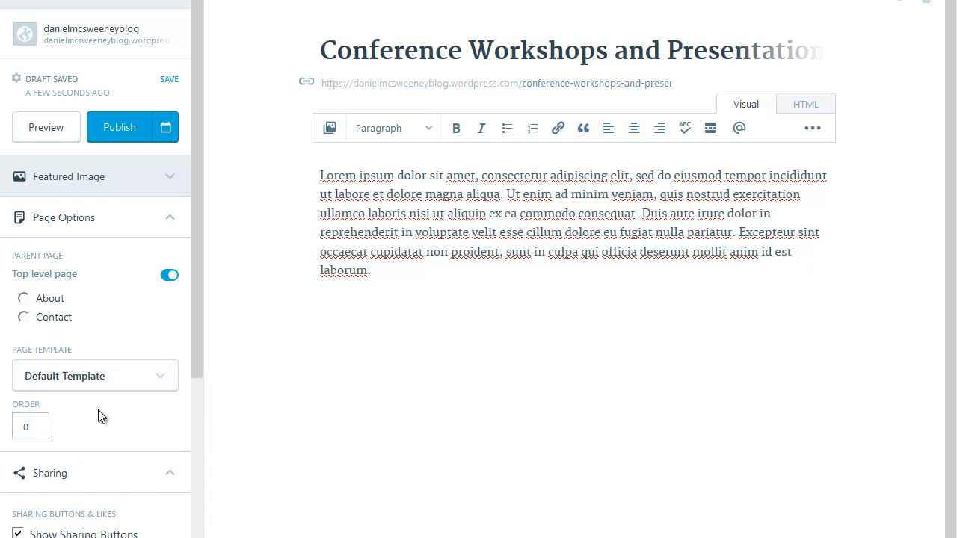
Publish the Conference Workshops and Presentations page and return to the list of pages.
drag(34, 430, 15, 428)
click(123, 135)
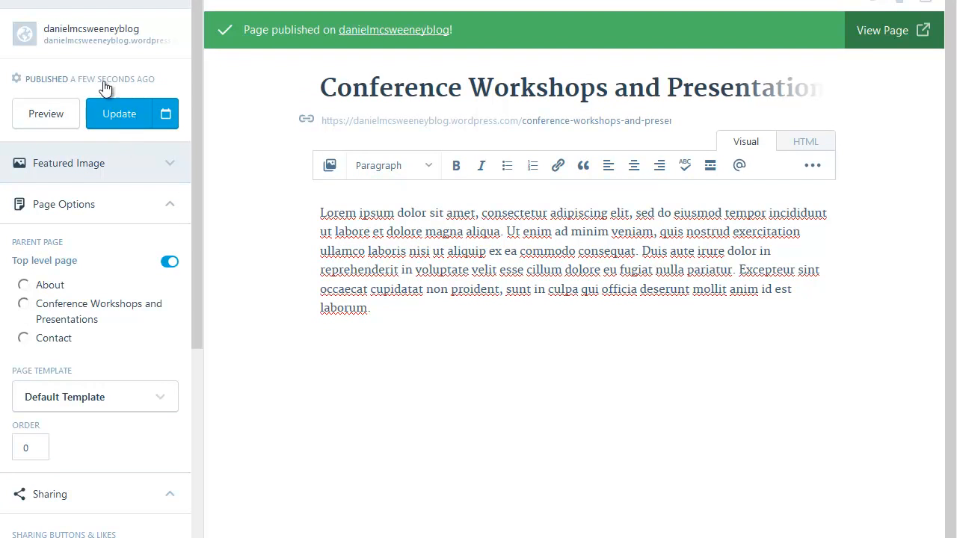
click(37, 2)
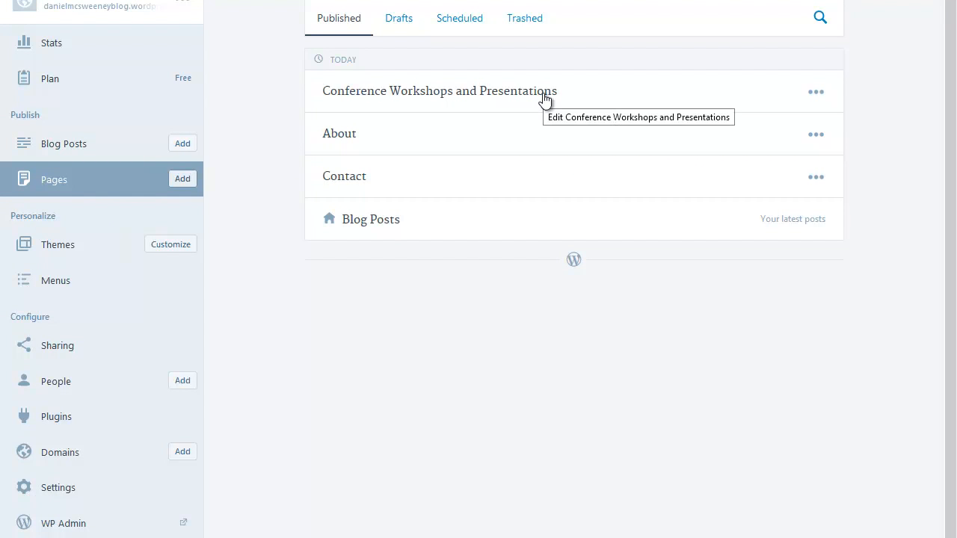
Create and publish a page titled "Research and Publications" with a Lorem ipsum paragraph as its body.
click(180, 180)
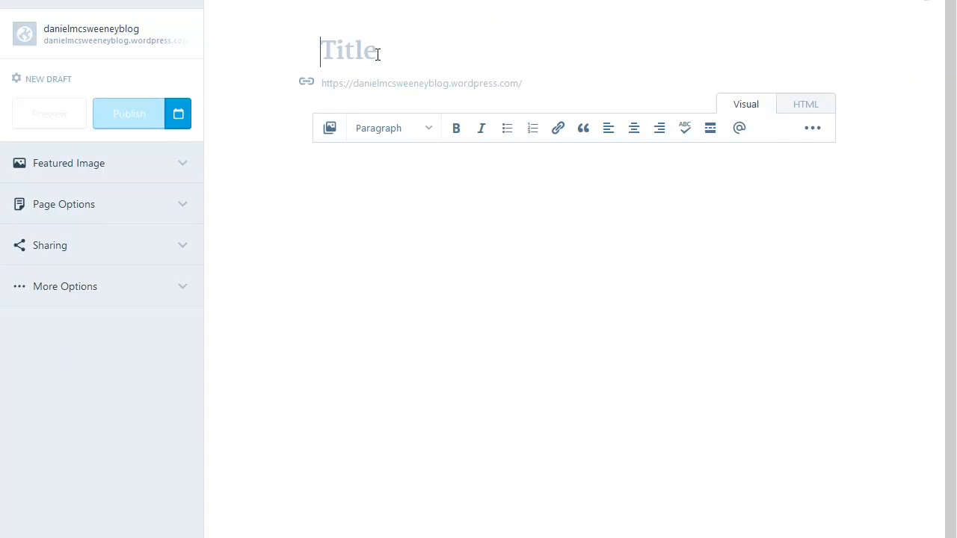
text(Research and Publications)
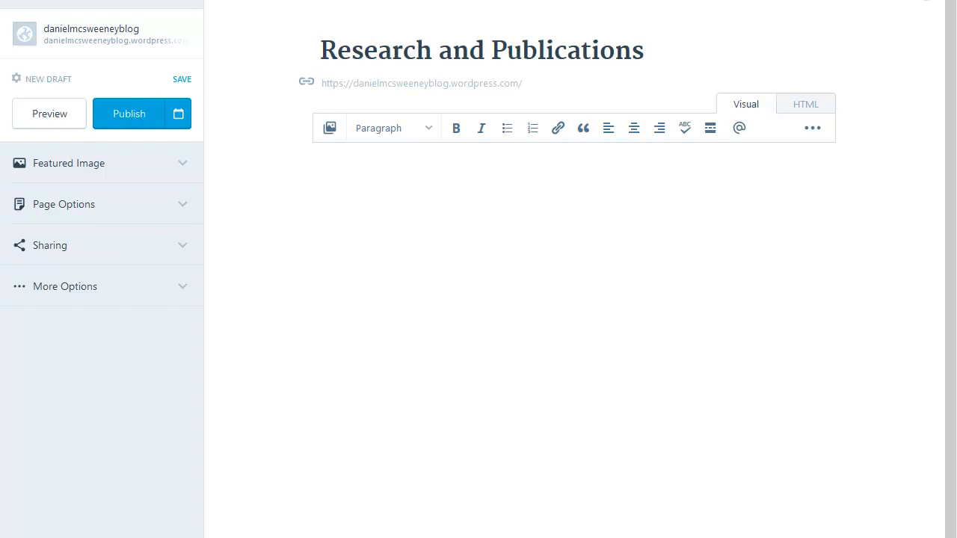
click(376, 203)
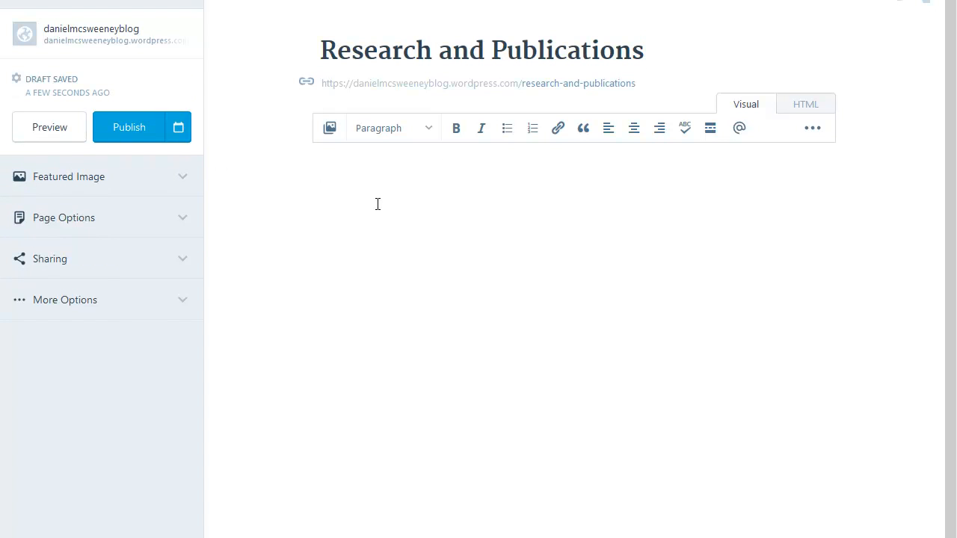
text(Lorem ipsum dolor sit amet, consectetur adipiscing elit, sed do eiusmod tempor incididunt ut labore et dolore magna aliqua. Ut enim ad minim veniam, quis nostrud exercitation ullamco laboris nisi ut aliquip ex ea commodo consequat. Duis aute irure dolor in reprehenderit in voluptate velit esse cillum dolore eu fugiat nulla pariatur. Excepteur sint occaecat cupidatat non proident, sunt in culpa qui officia deserunt mollit anim id est laborum.)
click(139, 126)
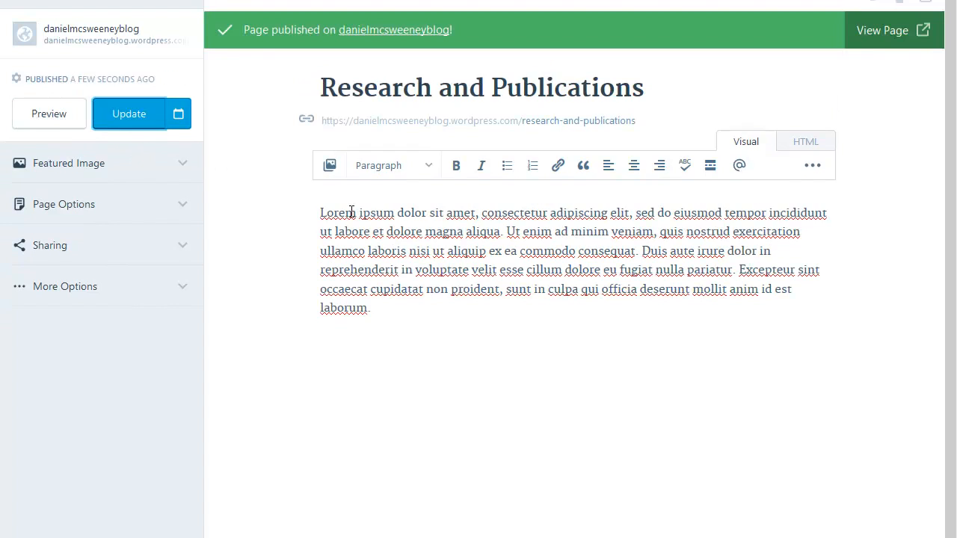
Create and publish another new page titled "Teaching Practice" with a Lorem ipsum paragraph as its body.
click(37, 1)
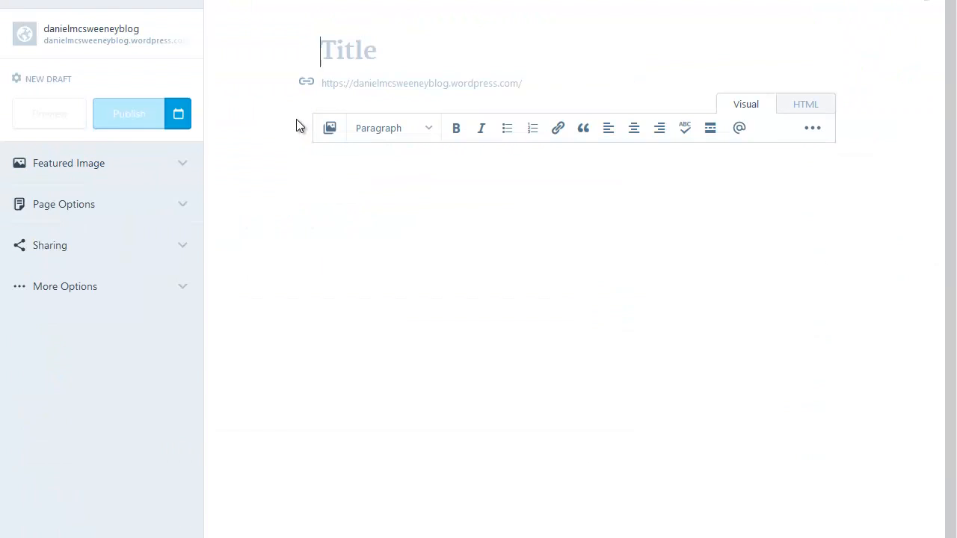
text(Teaching Practice)
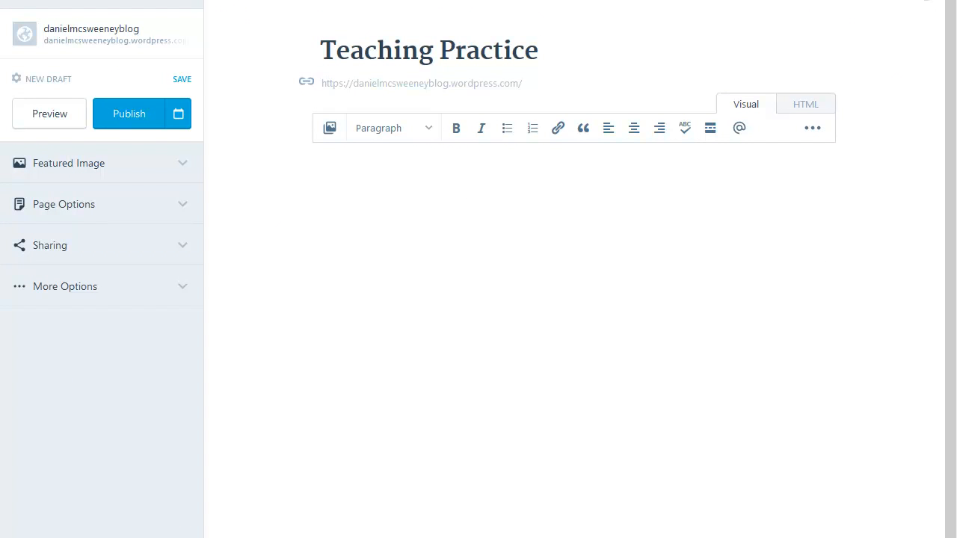
click(364, 173)
text(Lorem ipsum dolor sit amet, consectetur adipiscing elit, sed do eiusmod tempor incididunt ut labore et dolore magna aliqua. Ut enim ad minim veniam, quis nostrud exercitation ullamco laboris nisi ut aliquip ex ea commodo consequat. Duis aute irure dolor in reprehenderit in voluptate velit esse cillum dolore eu fugiat nulla pariatur. Excepteur sint occaecat cupidatat non proident, sunt in culpa qui officia deserunt mollit anim id est laborum.)
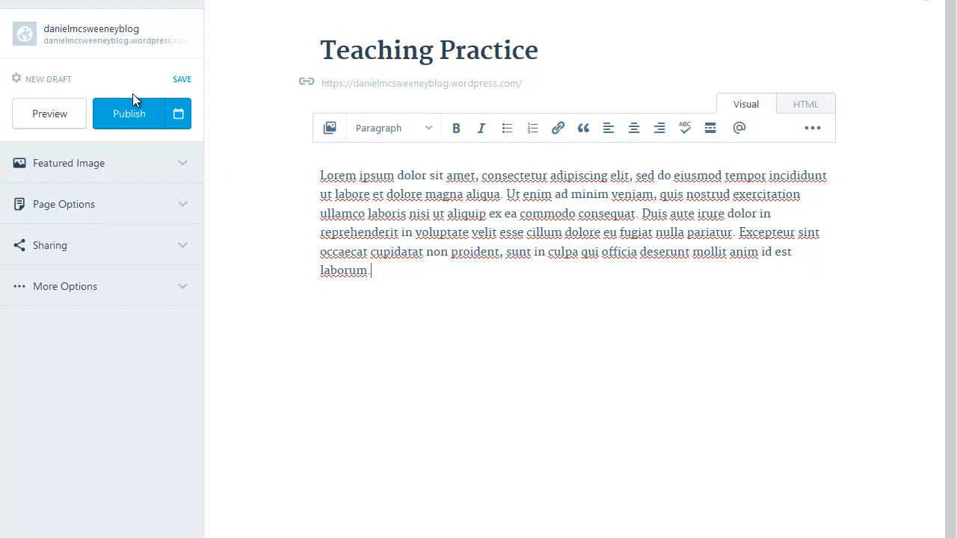
click(122, 121)
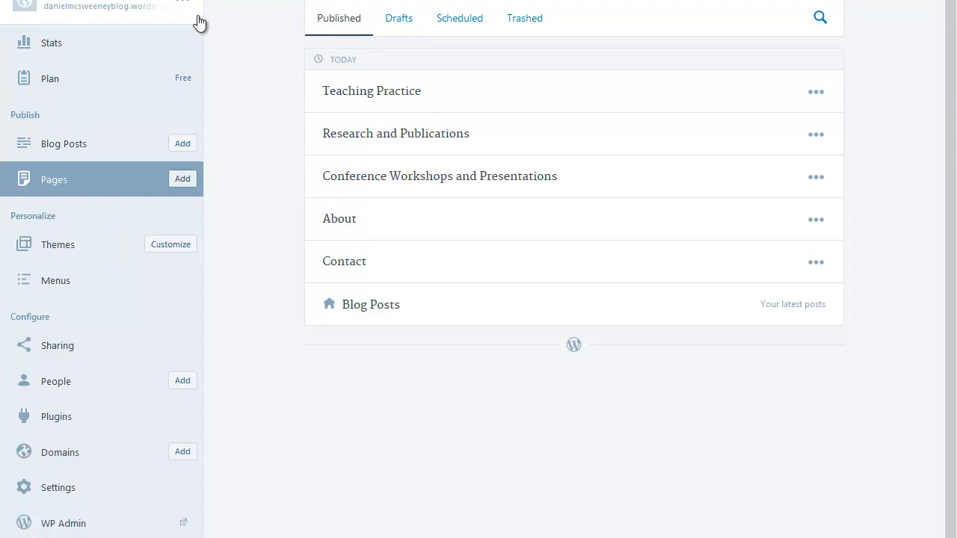
Open the live blog site and look through the posts on its front page.
click(22, 6)
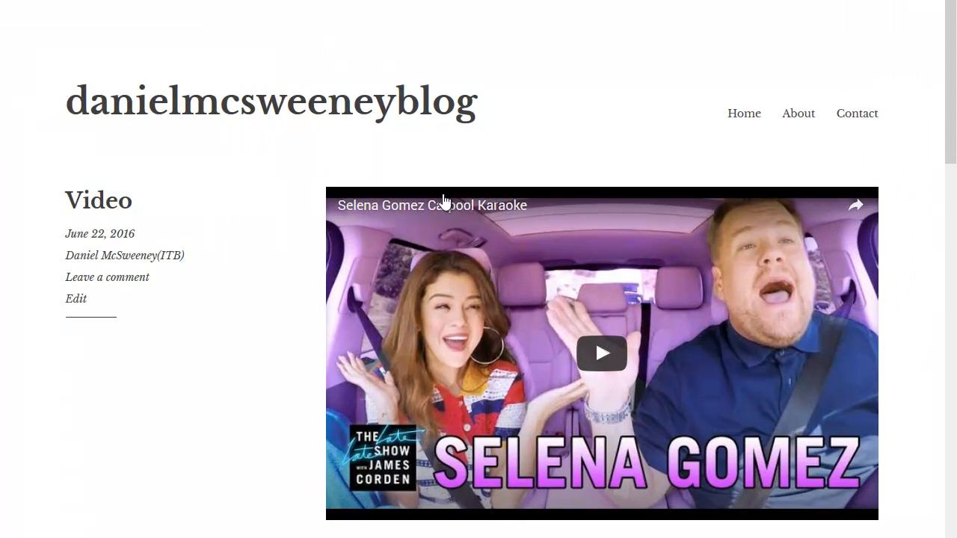
scroll(297, 270, down, 12)
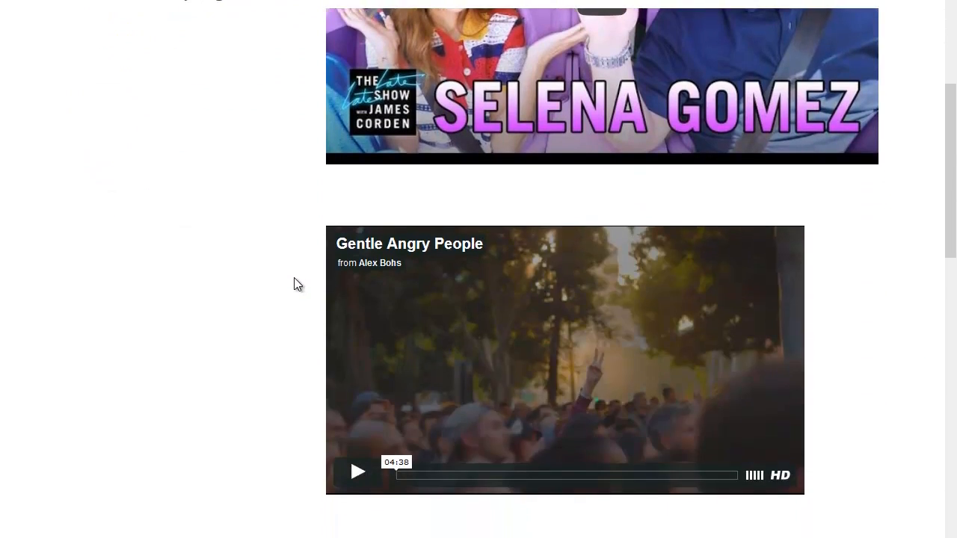
scroll(296, 329, down, 7)
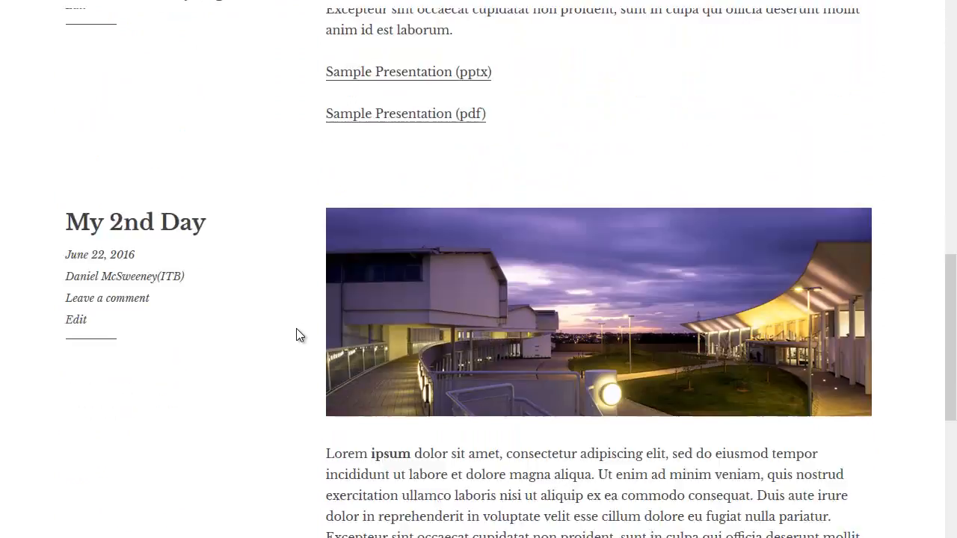
Go back to the beginning of the live blog's front page.
scroll(296, 329, up, 6)
scroll(296, 328, up, 12)
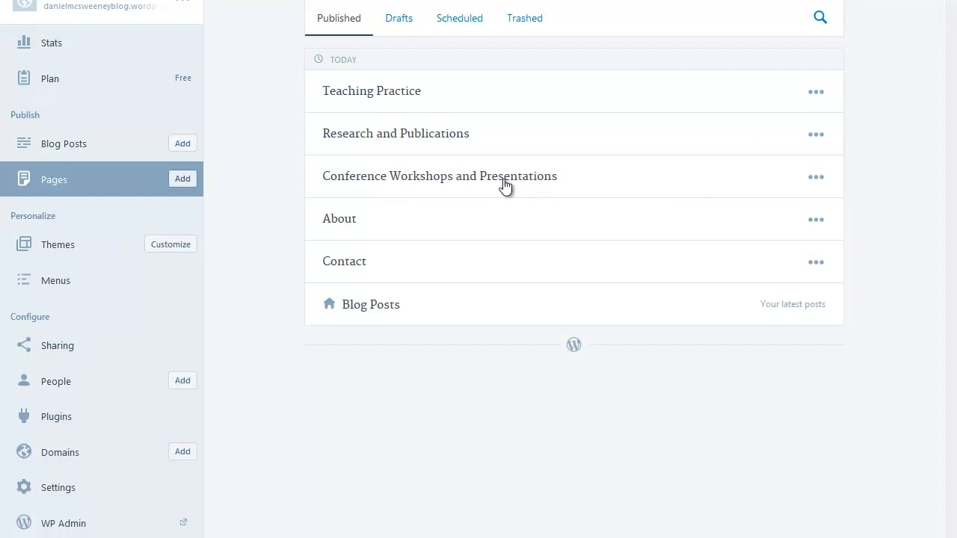
Add the line "New details etc" below the body text of the Conference Workshops and Presentations page, update it and return to the page list.
click(822, 182)
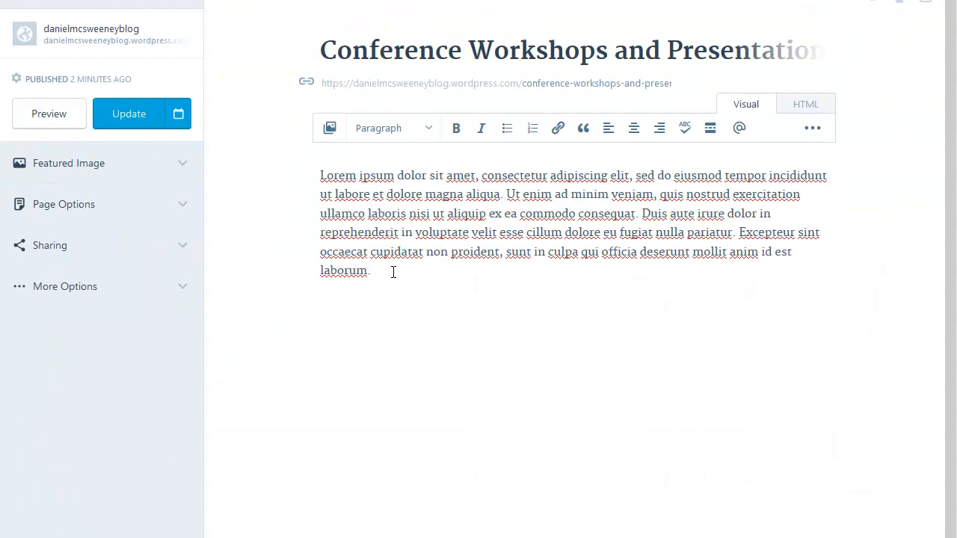
text(New details etc)
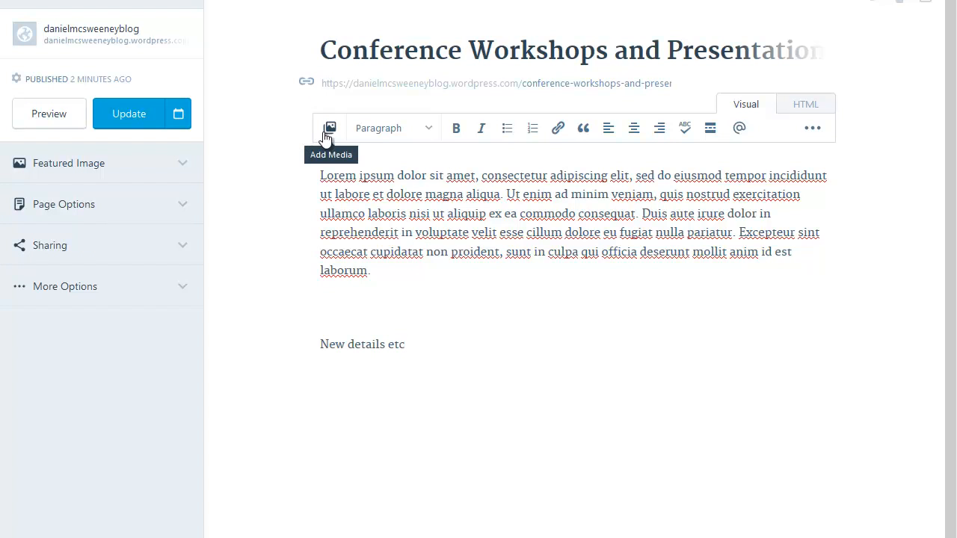
click(126, 121)
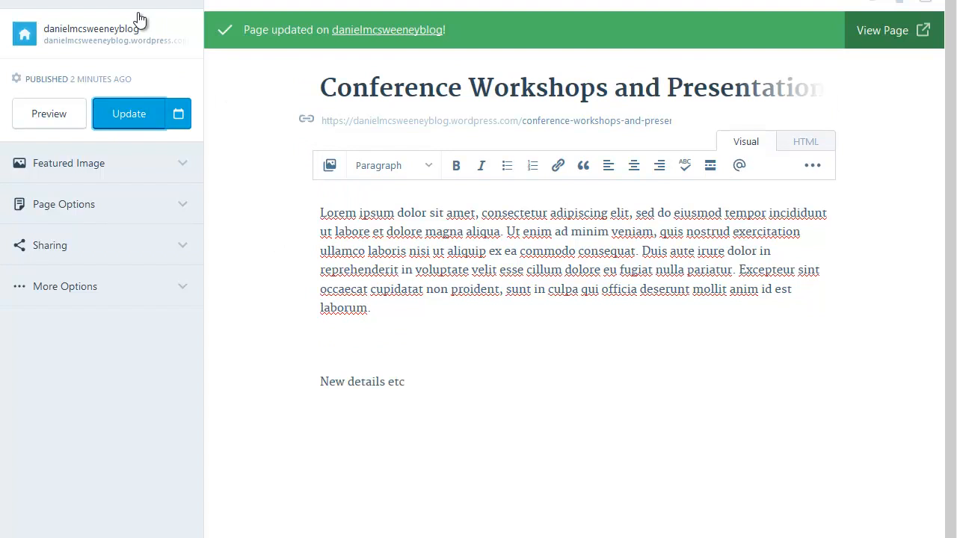
click(43, 1)
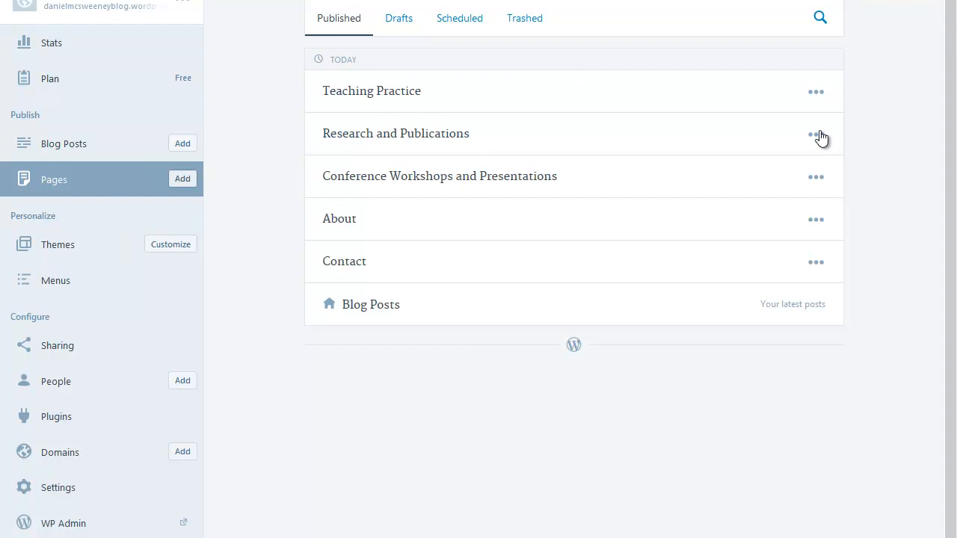
Move the Teaching Practice page to the trash and reload the list of published pages.
click(815, 91)
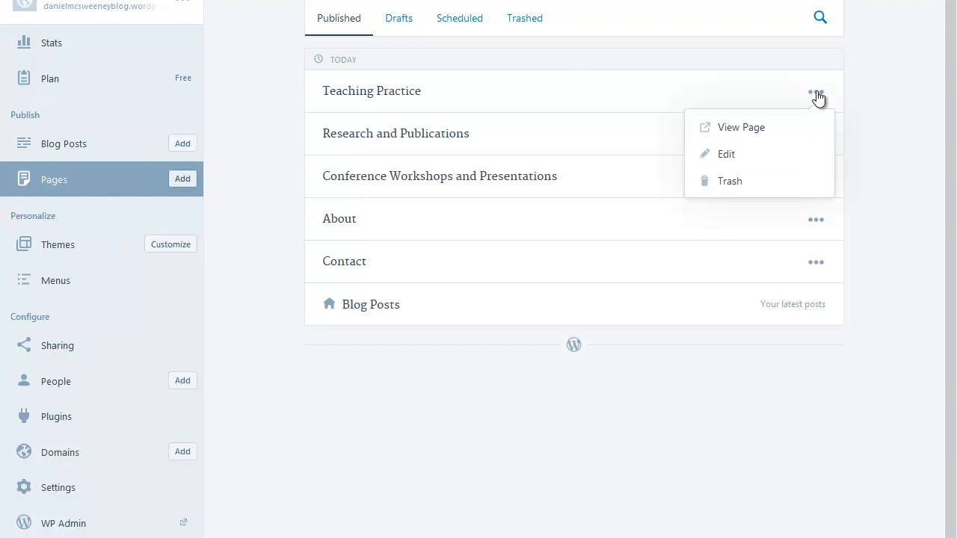
click(726, 189)
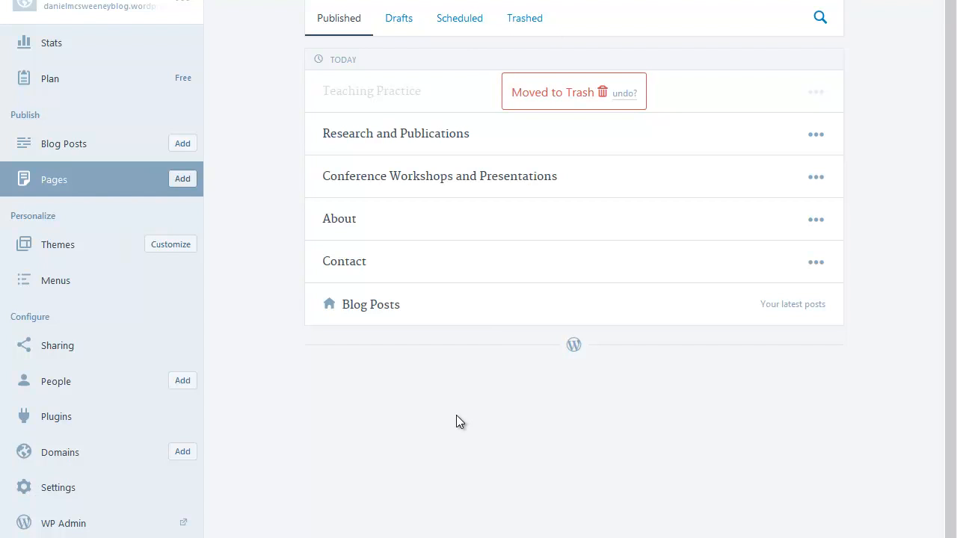
click(51, 44)
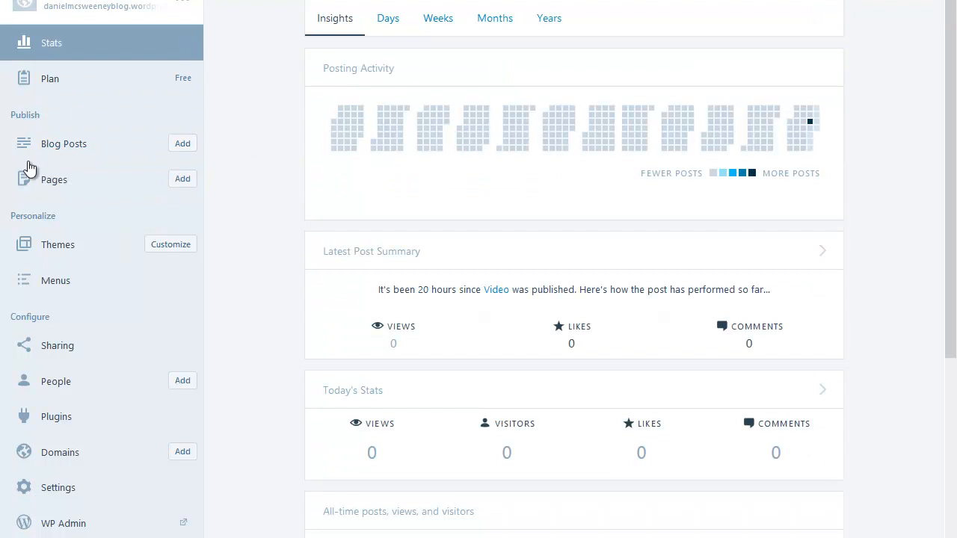
click(46, 180)
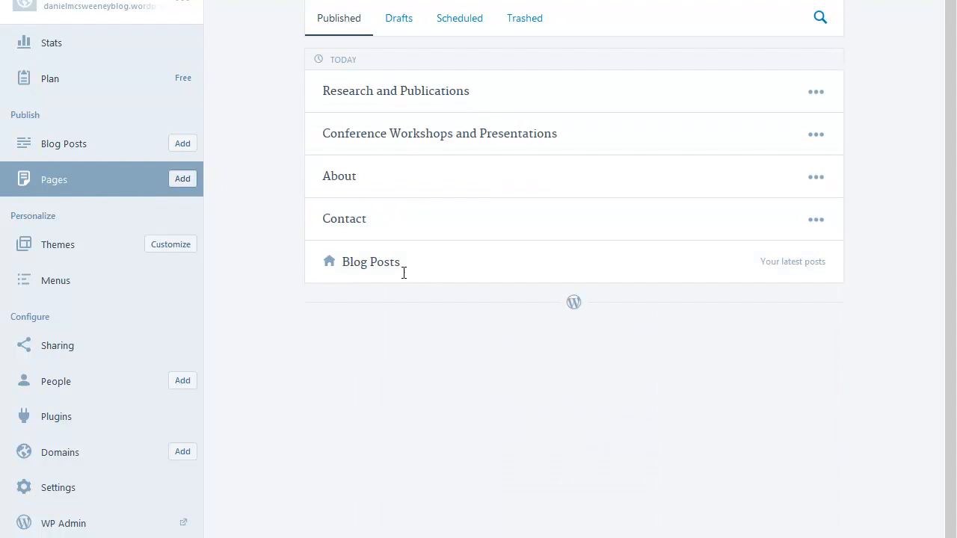
Restore the Teaching Practice page from the trashed pages and return to the list of published pages.
click(527, 20)
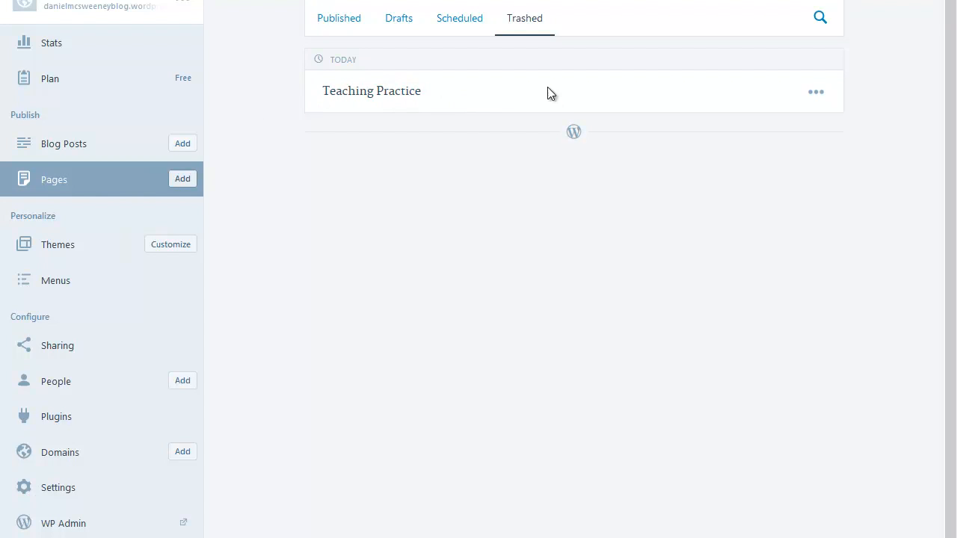
click(816, 94)
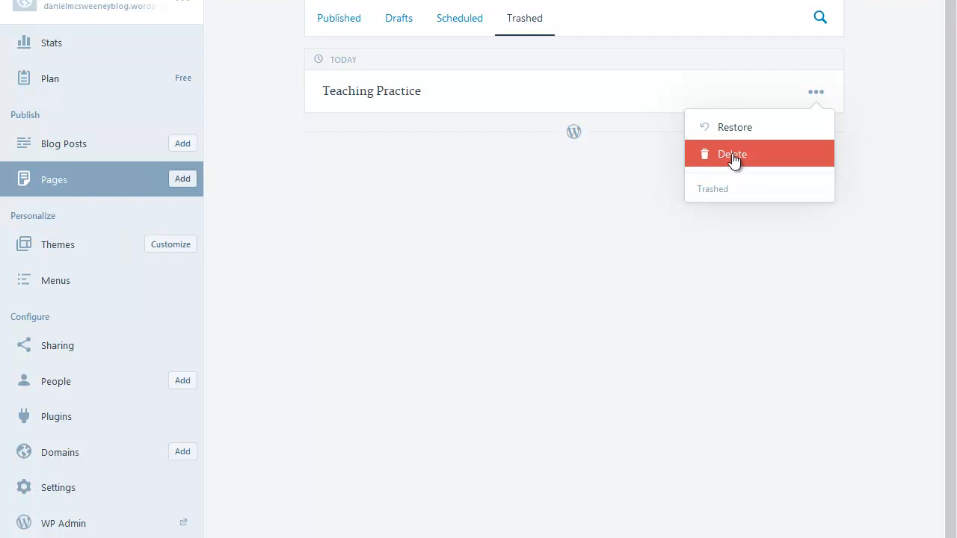
click(730, 121)
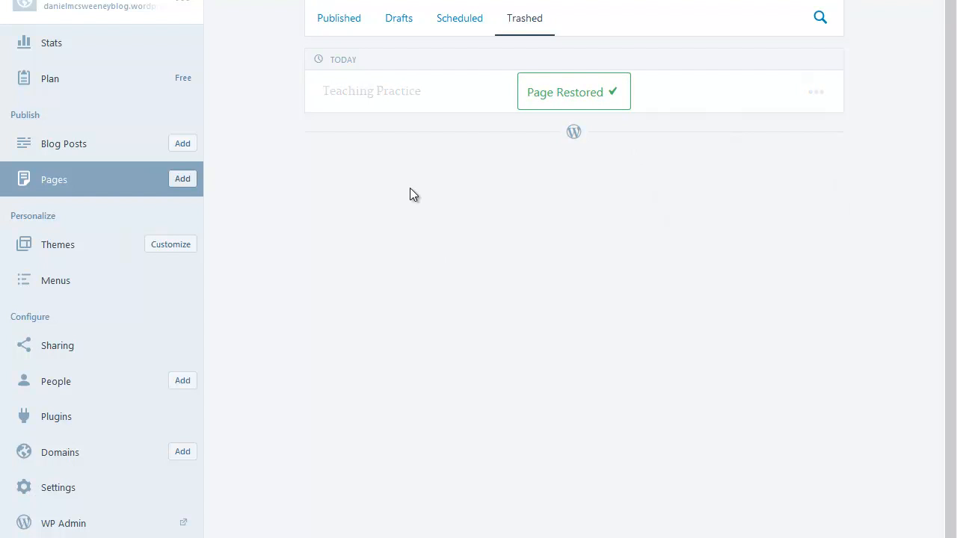
click(337, 21)
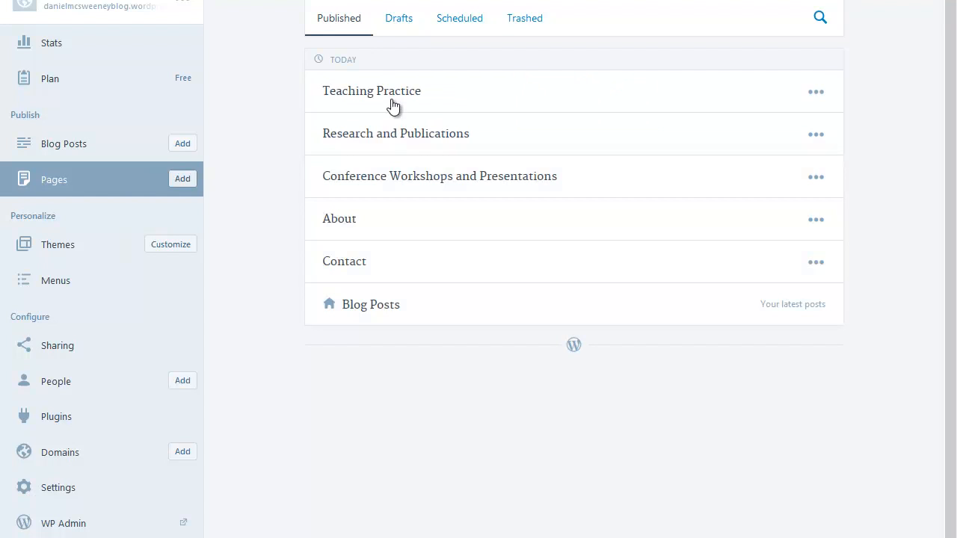